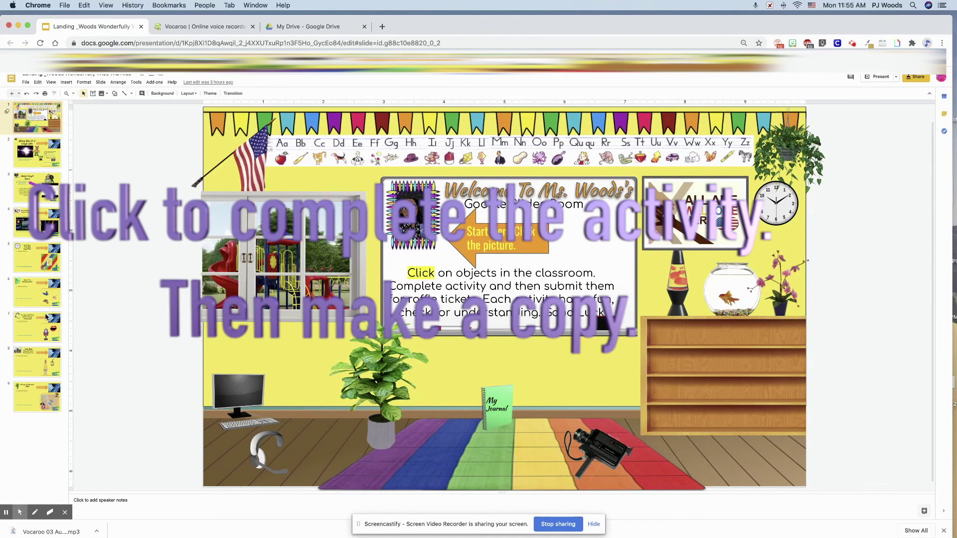
Step: Go to the Vocaroo audio activity slide and place the cursor after 'Name:'
left_click(36, 363)
left_click(34, 336)
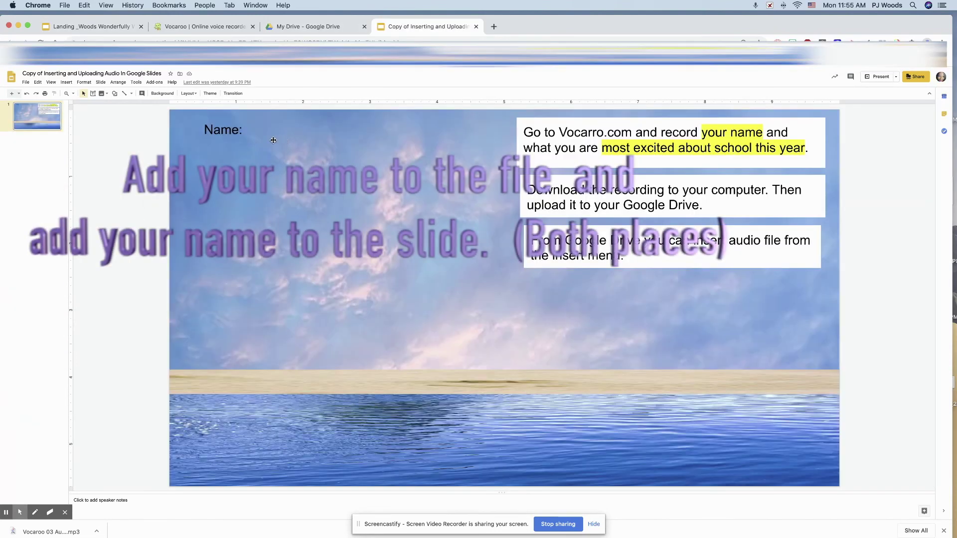
left_click(246, 131)
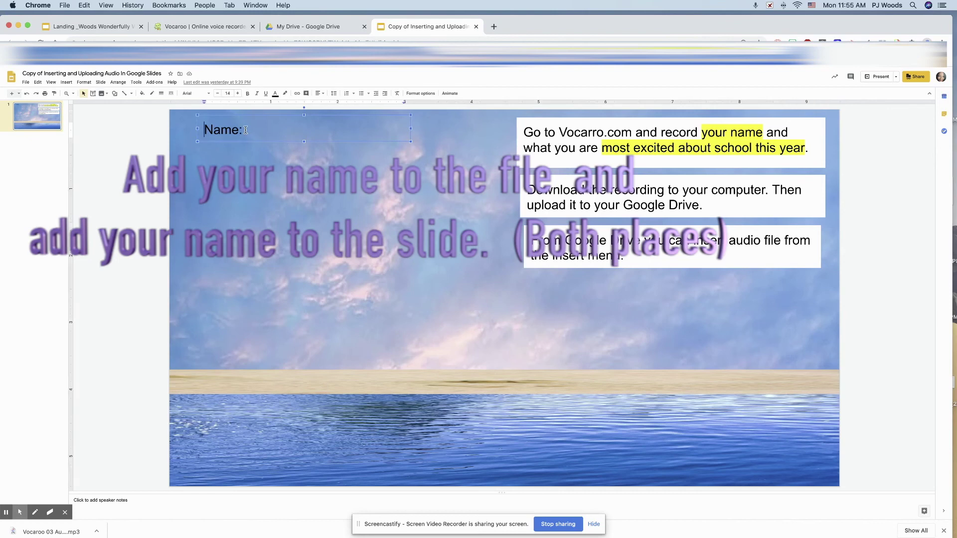
type("  Ms. ")
type("Woods")
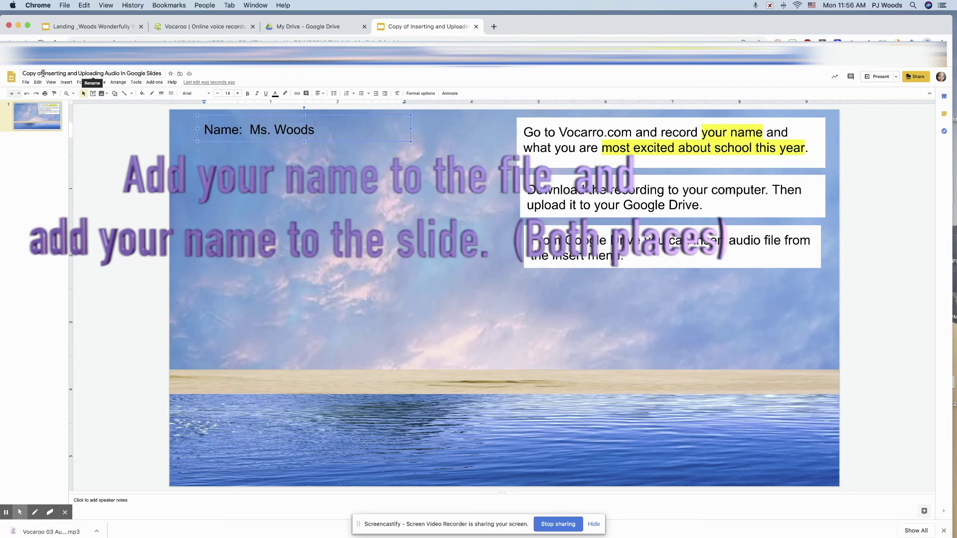
Step: Retitle the presentation 'Ms. Woods Inserting and Uploading Audio in Google Slides'
left_click(43, 74)
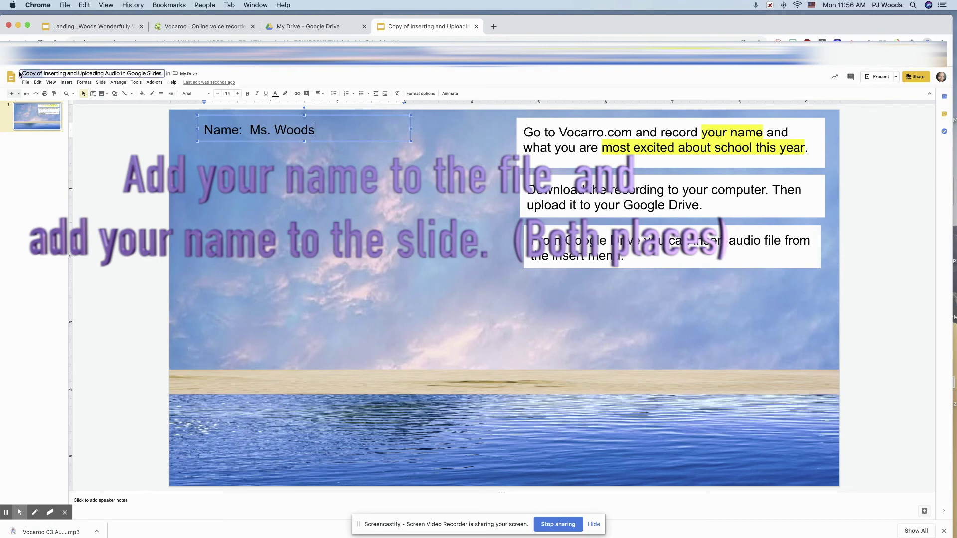
type("Ms. Woods")
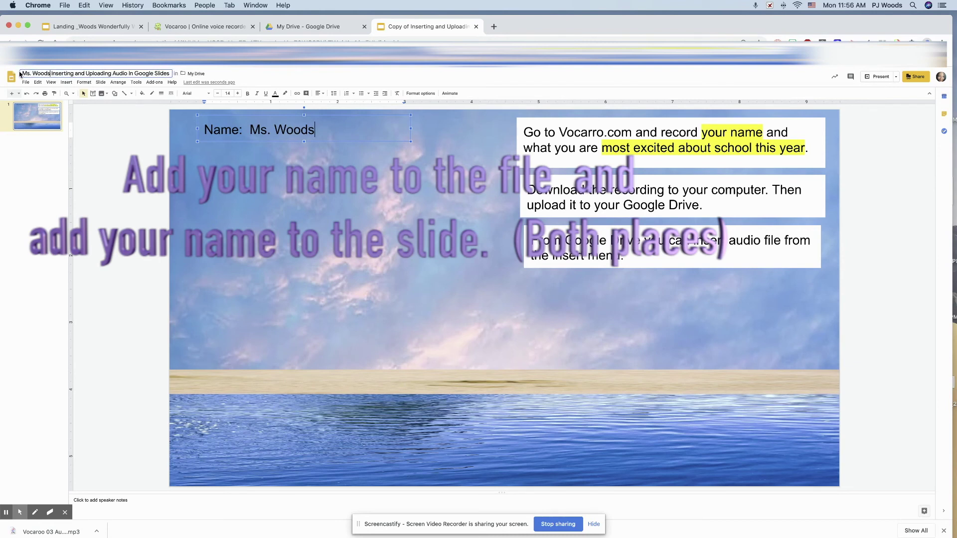
left_click(315, 199)
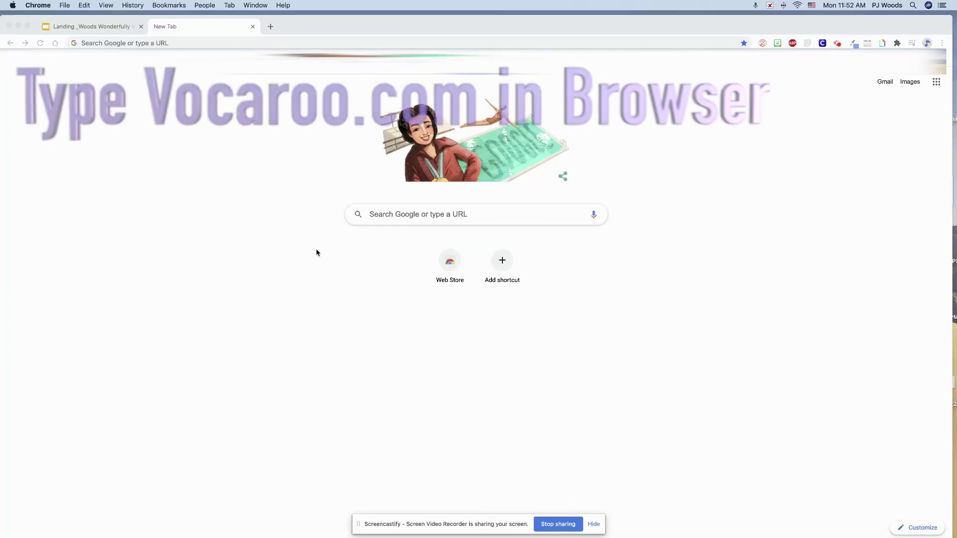
Step: Load vocaroo.com in the new Chrome tab
left_click(307, 43)
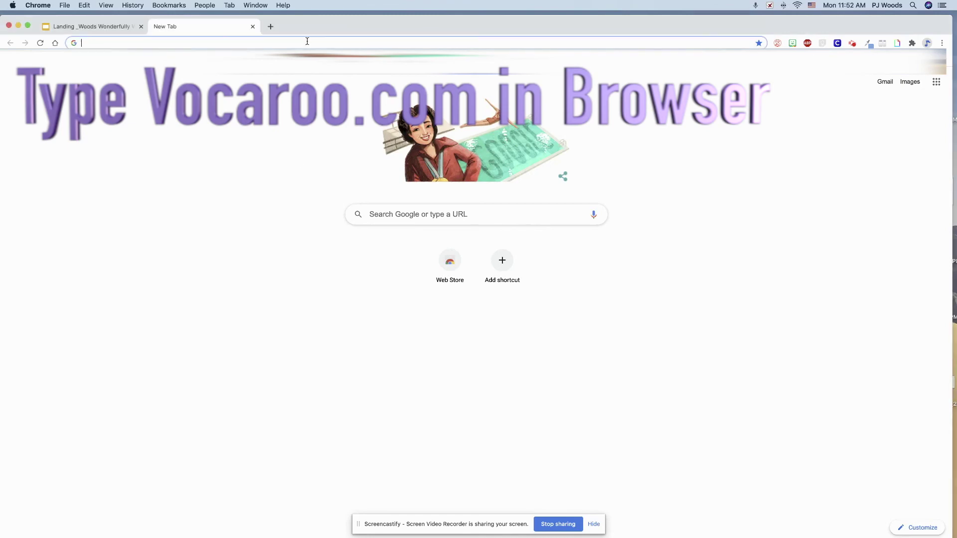
type("vocar")
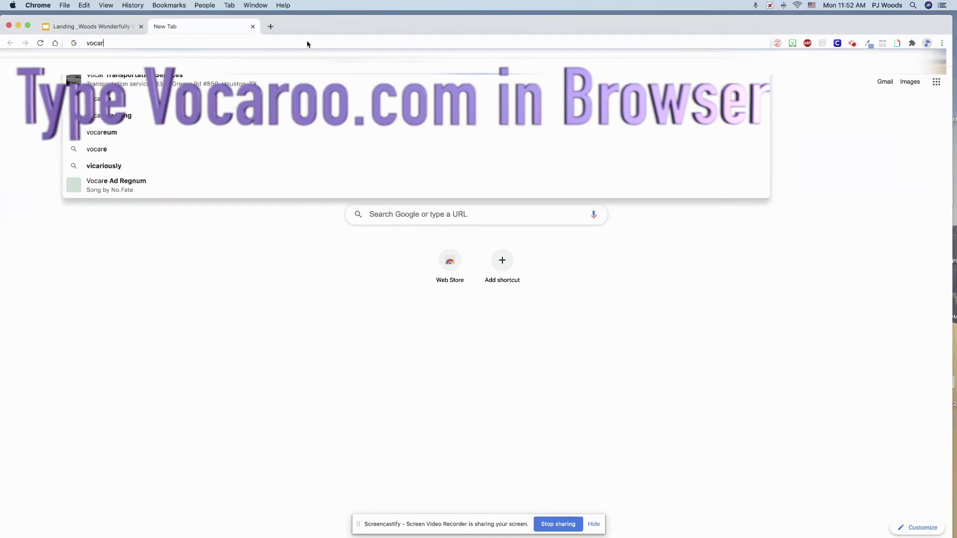
type("oo.com")
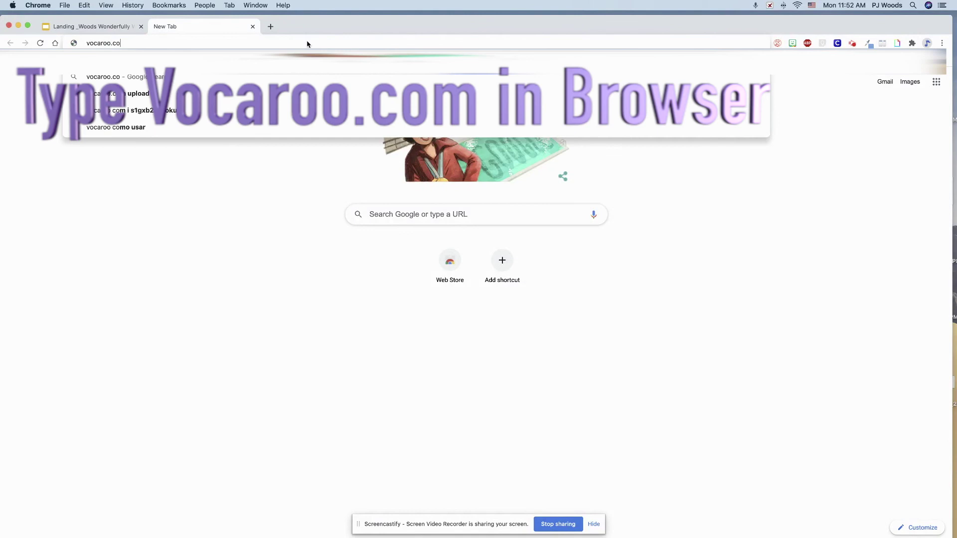
key("Return")
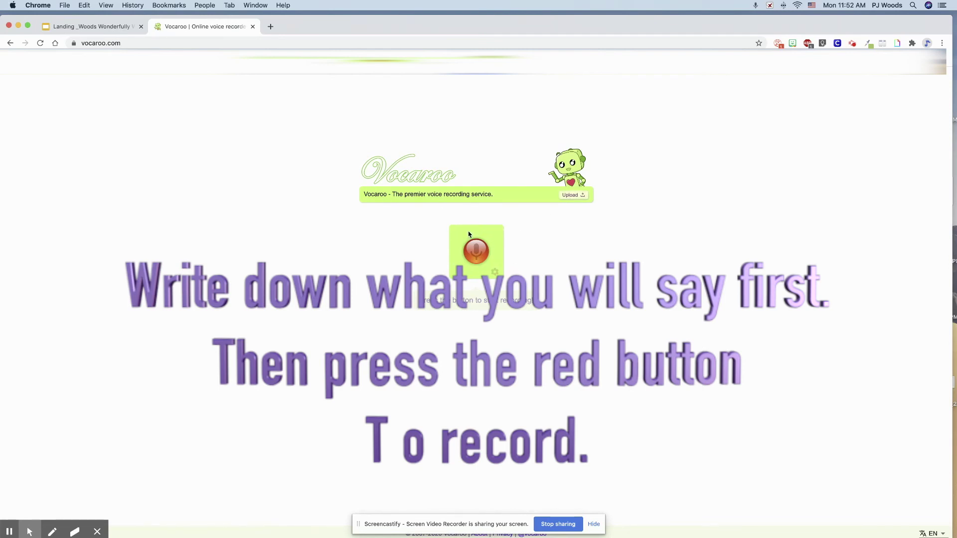
Step: Record an 18-second Vocaroo voice message, pausing once and resuming before stopping
left_click(475, 252)
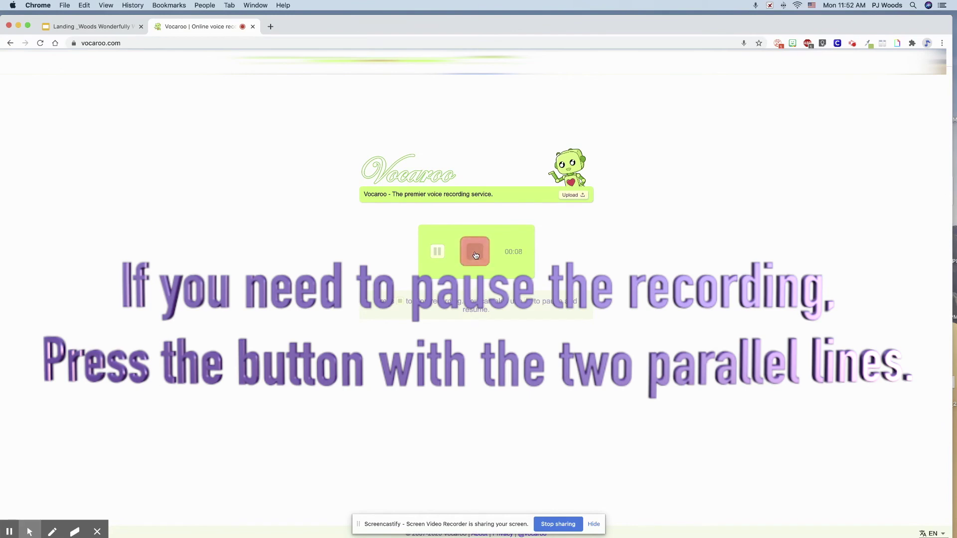
left_click(439, 253)
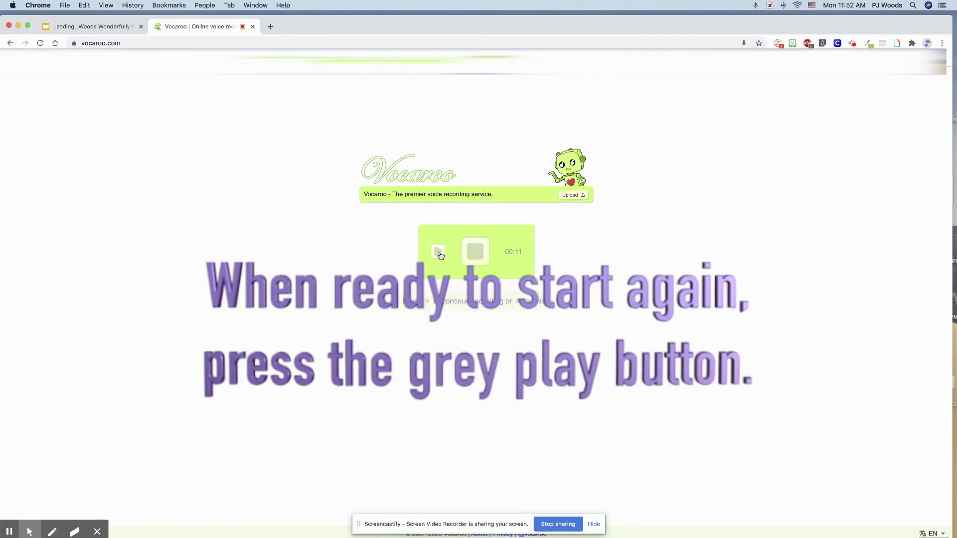
left_click(441, 255)
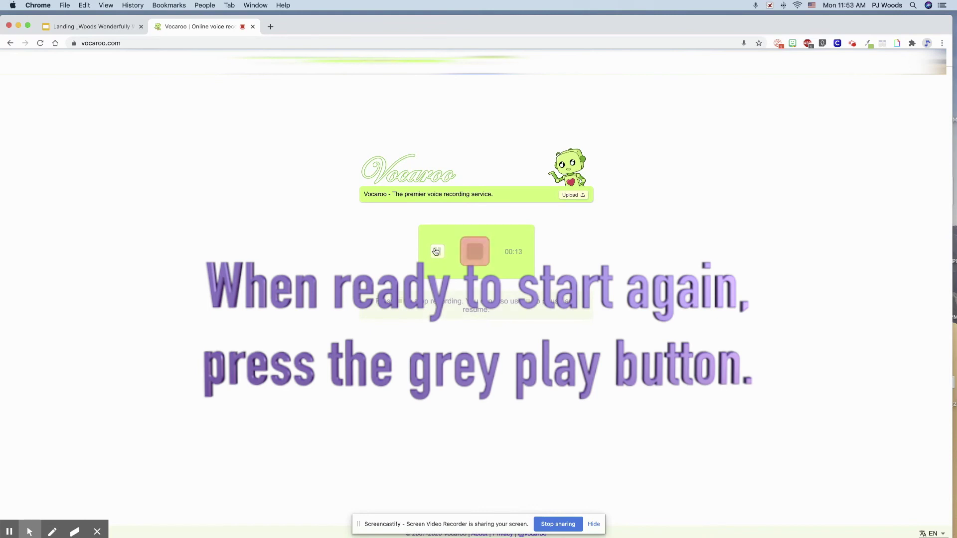
left_click(481, 254)
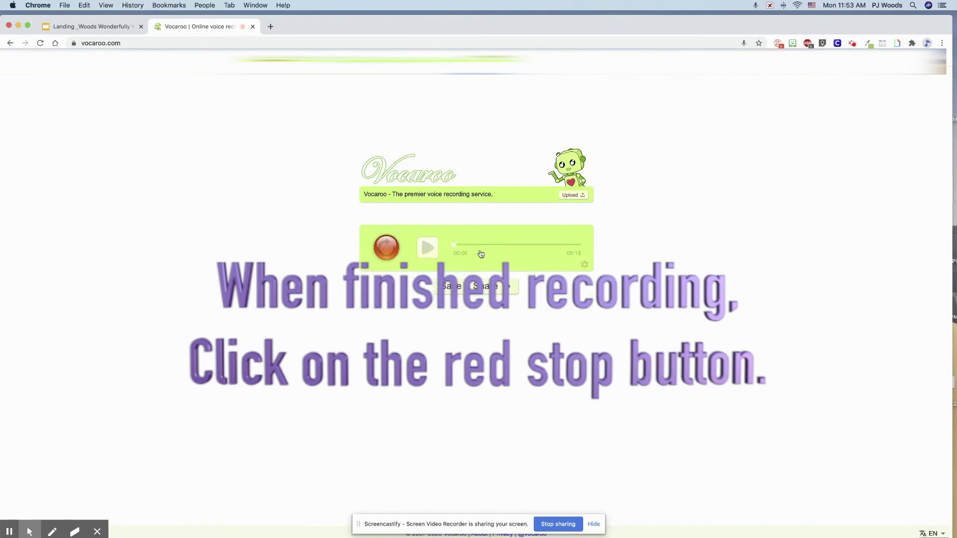
Step: Play back the recording, then save it to get a voca.ro share link
left_click(428, 249)
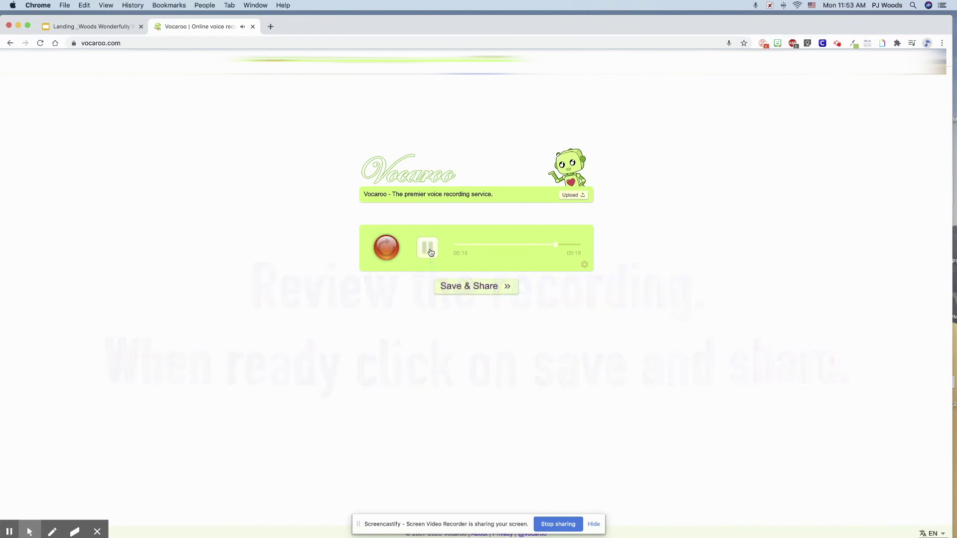
left_click(478, 288)
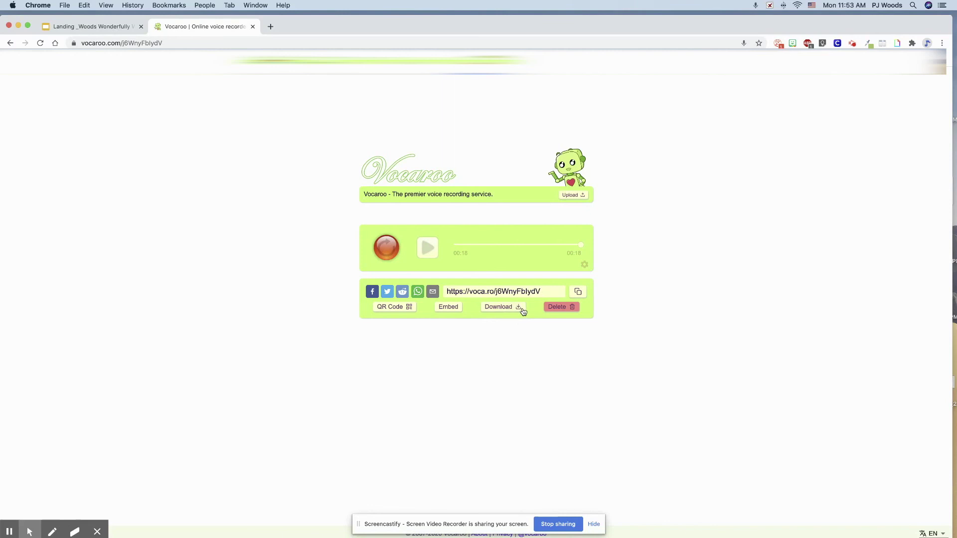
Step: Download the recording as an MP3 and open a new browser tab
left_click(502, 308)
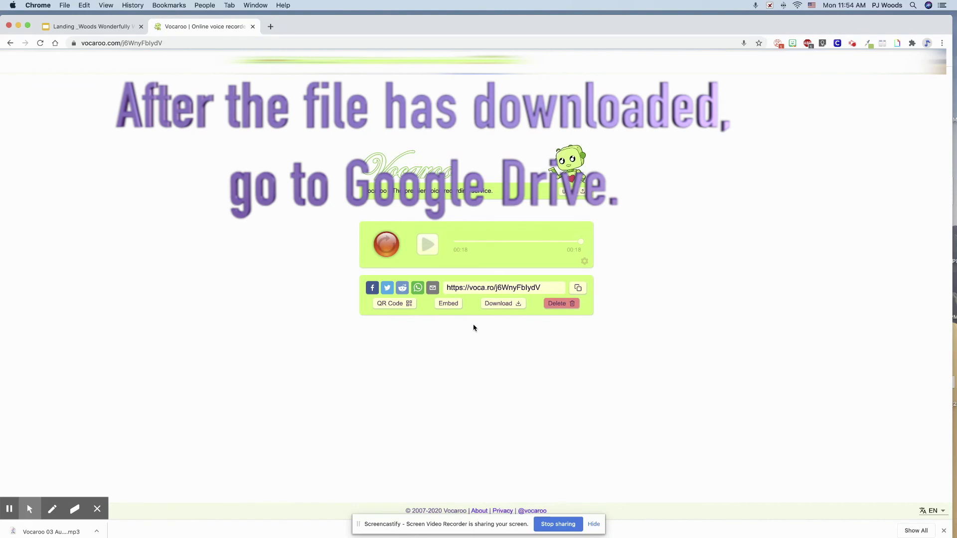
left_click(271, 27)
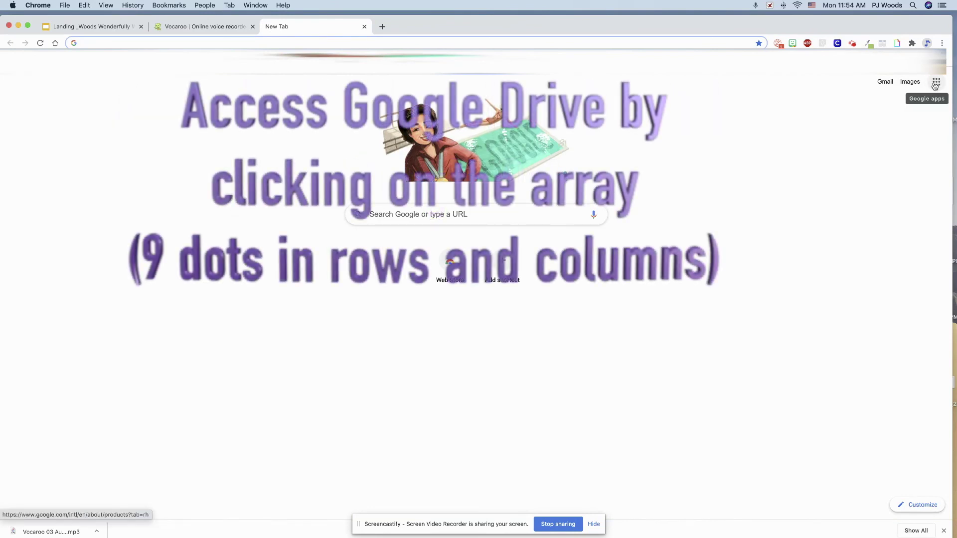
Step: Open Google Drive from the Google apps menu
left_click(936, 82)
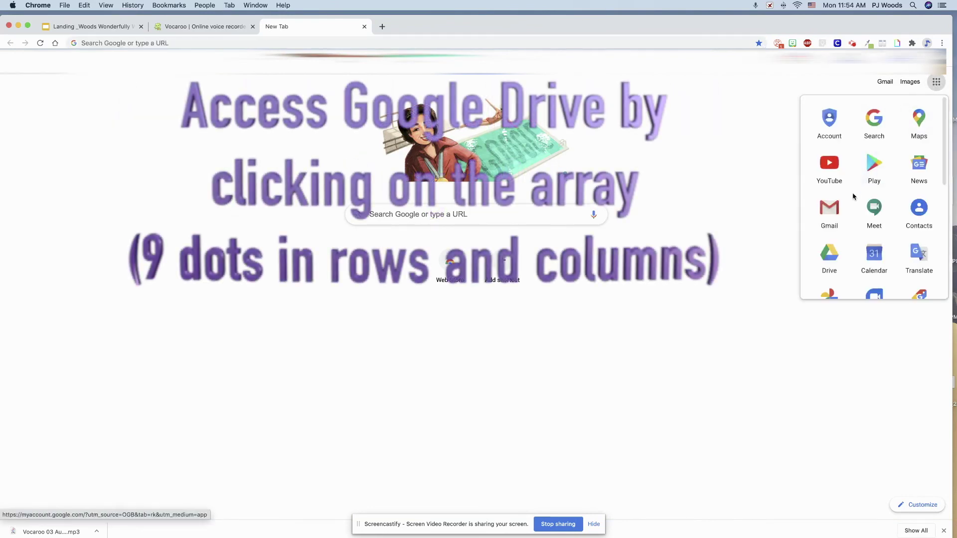
left_click(830, 254)
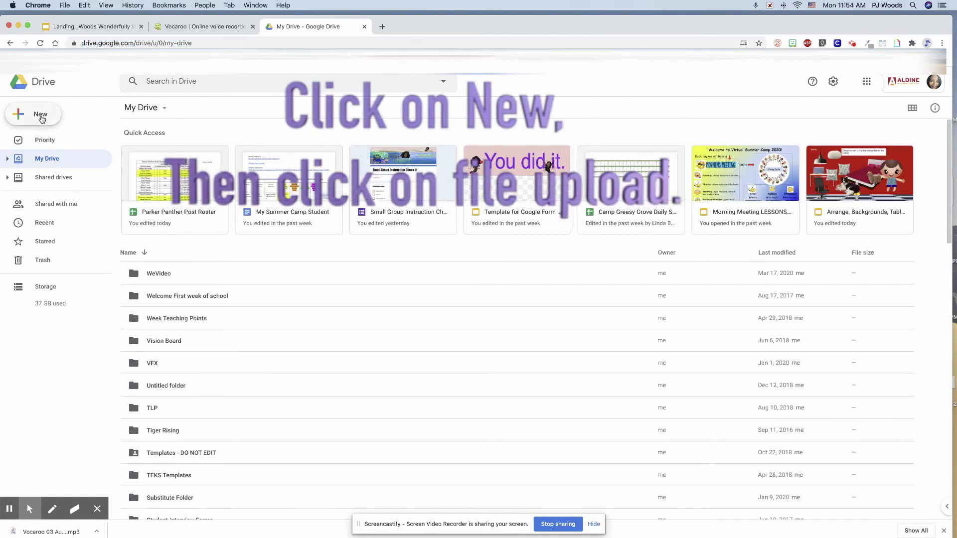
Step: Upload the Vocaroo MP3 from Downloads to My Drive and dismiss the upload notice
left_click(41, 118)
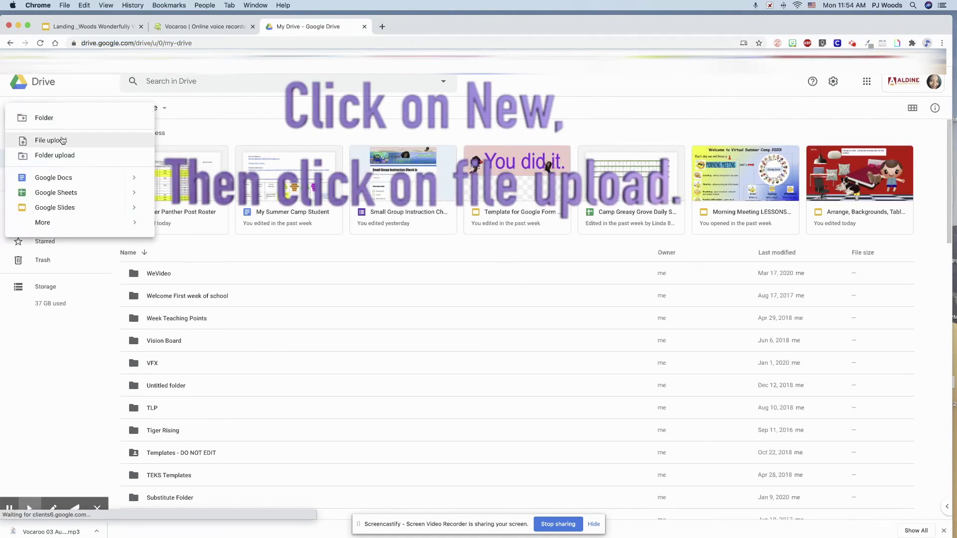
left_click(45, 140)
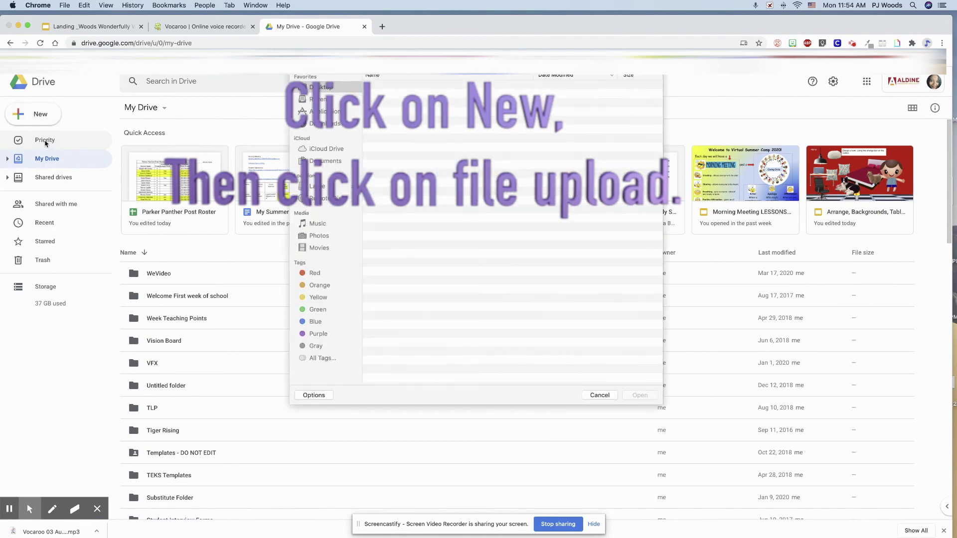
left_click(323, 125)
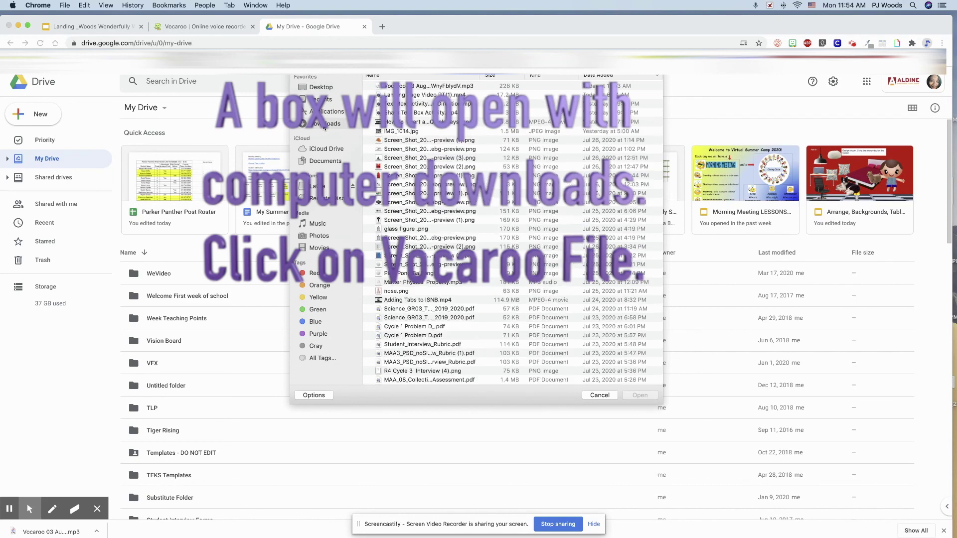
left_click(438, 88)
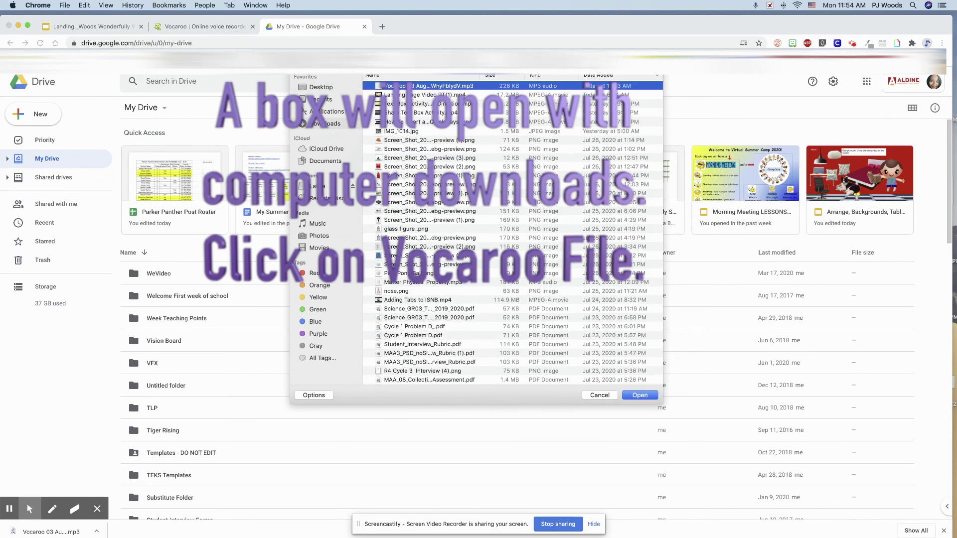
left_click(641, 396)
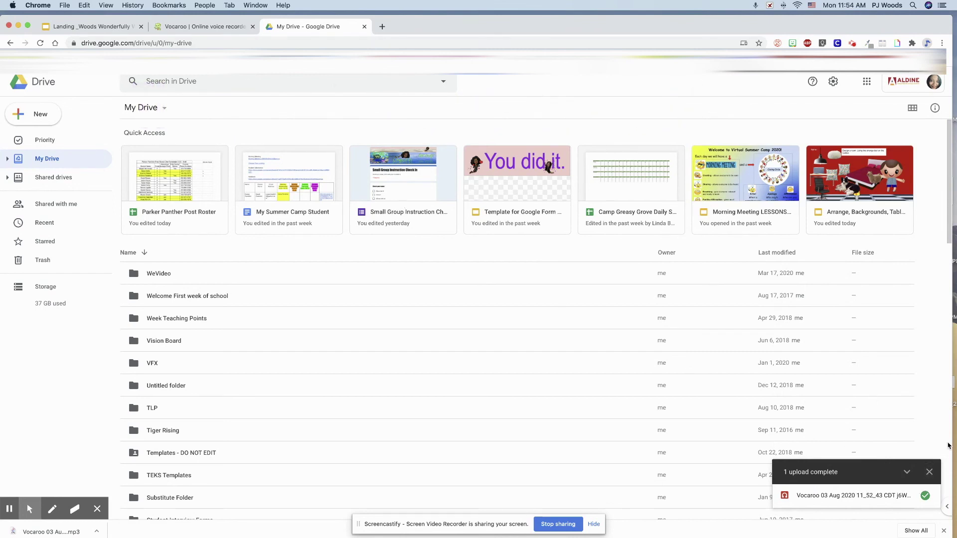
left_click(929, 472)
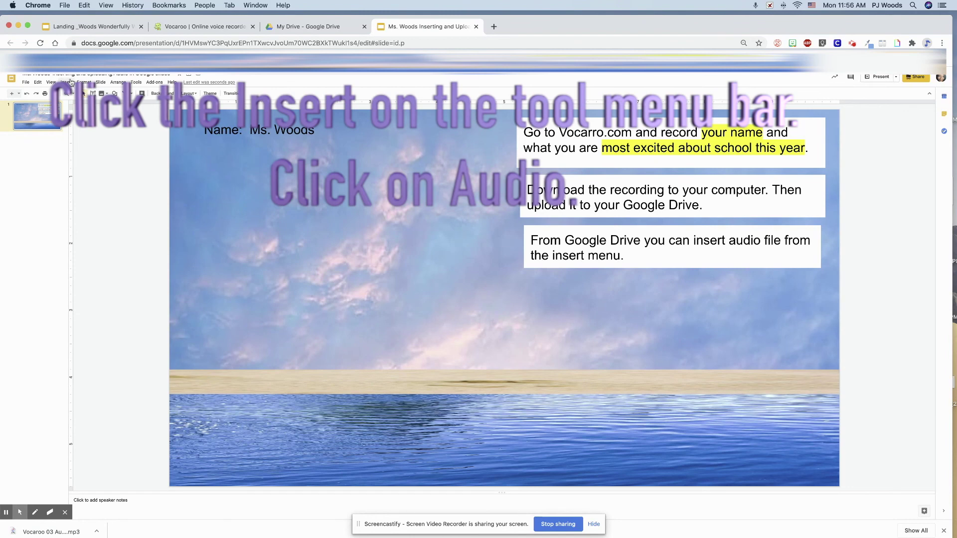
Step: Insert the Vocaroo MP3 from My Drive onto the slide as audio
left_click(68, 83)
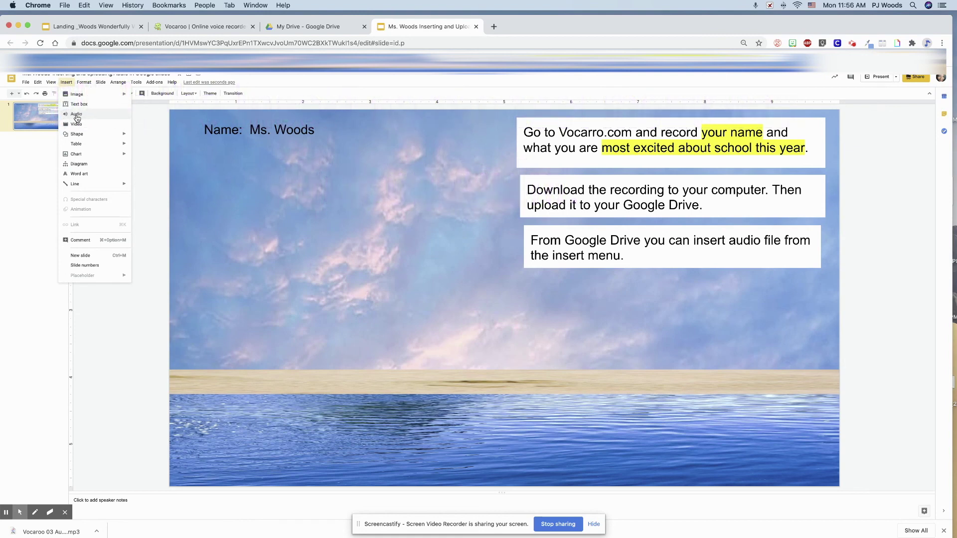
left_click(75, 117)
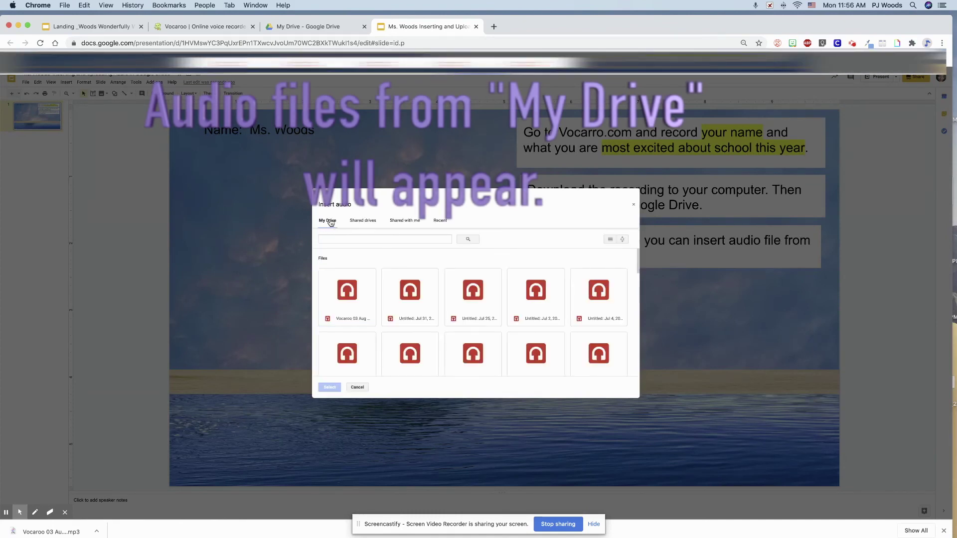
left_click(344, 302)
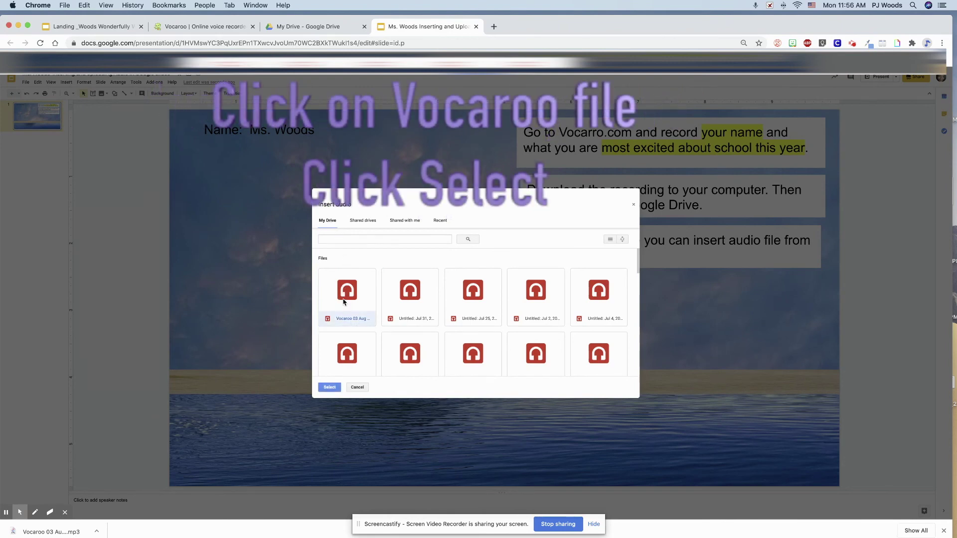
left_click(330, 388)
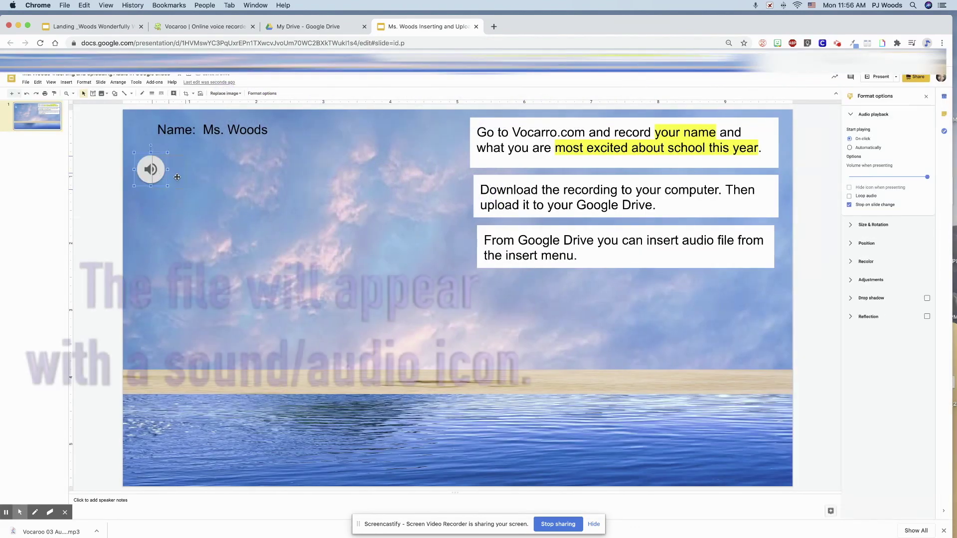
Step: Move the audio icon lower and to the right on the slide
left_click_drag(157, 174, 186, 188)
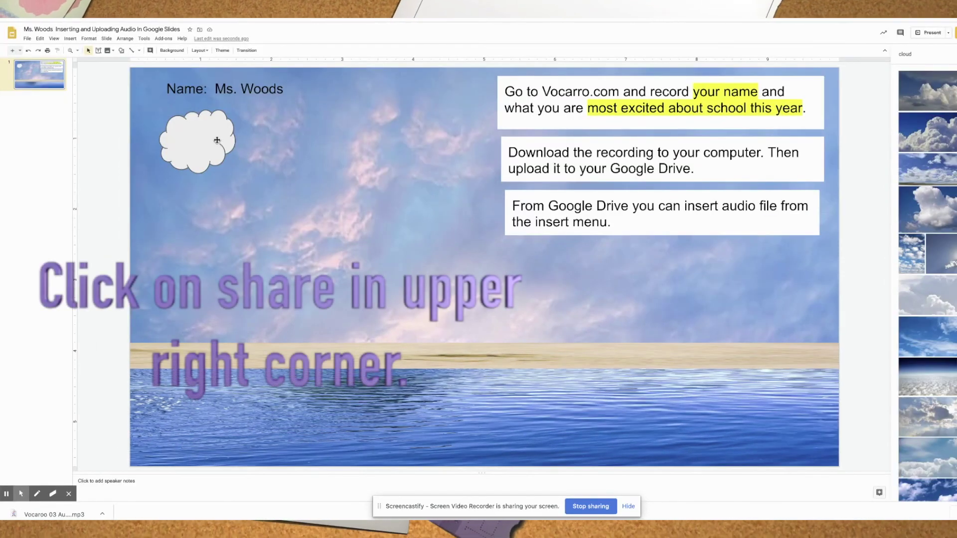
Step: Remove the cloud image and give Aldine Independent School District link holders editor access
key("ctrl+z")
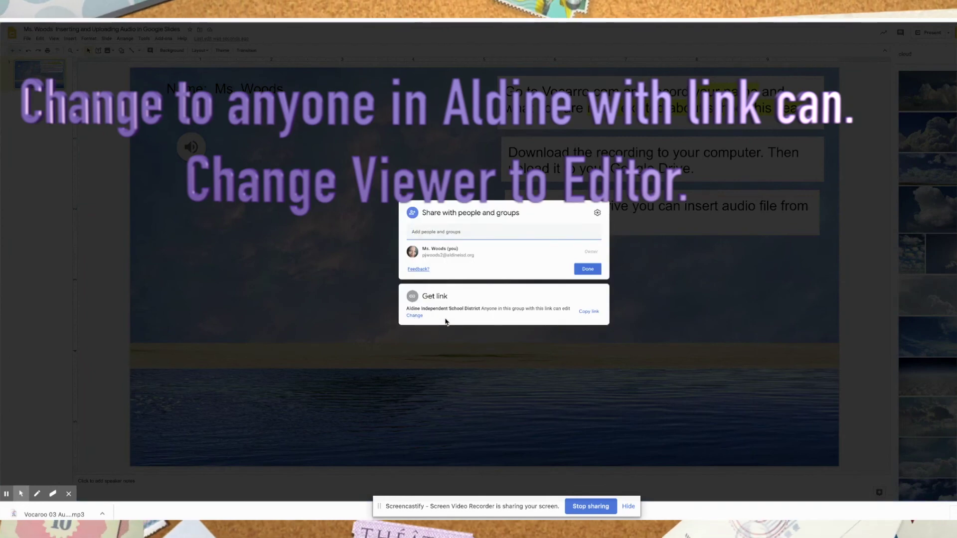
left_click(413, 317)
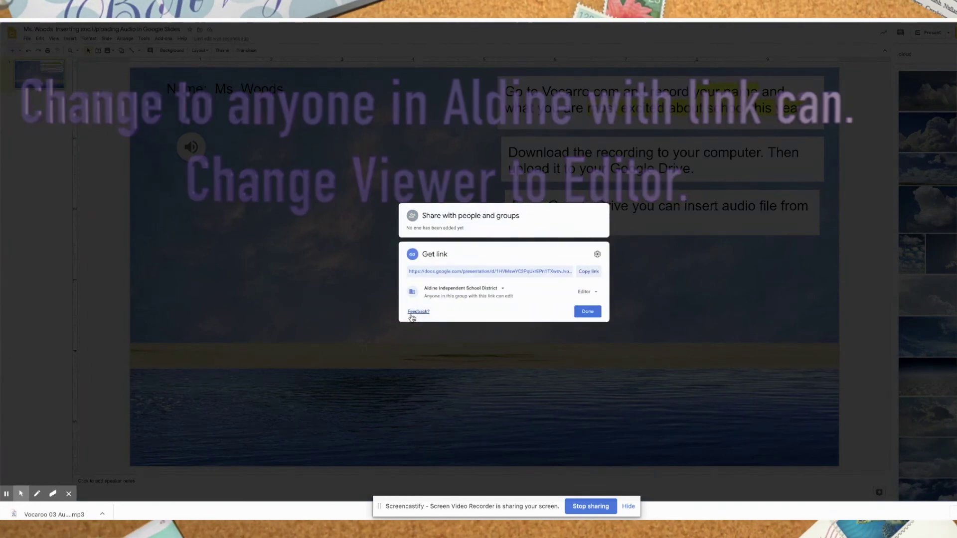
left_click(502, 291)
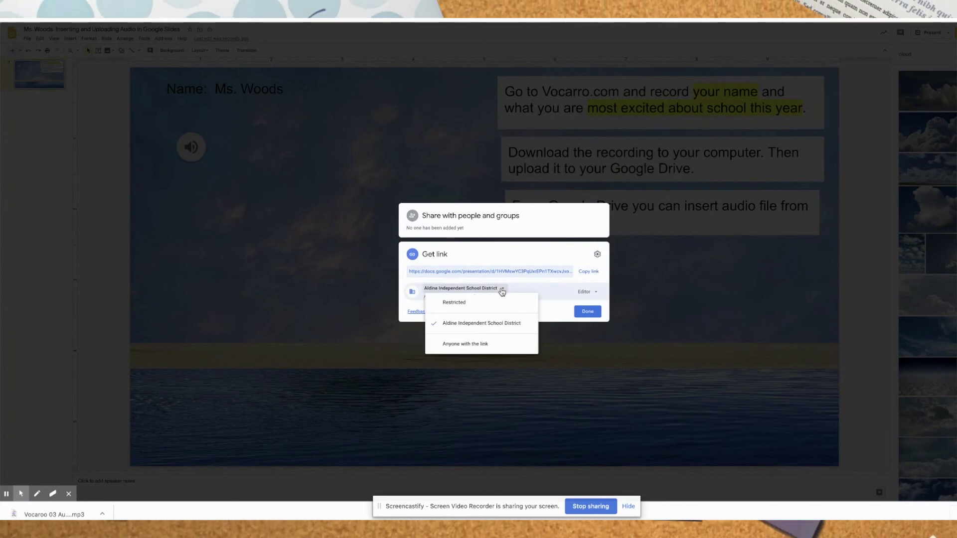
left_click(475, 326)
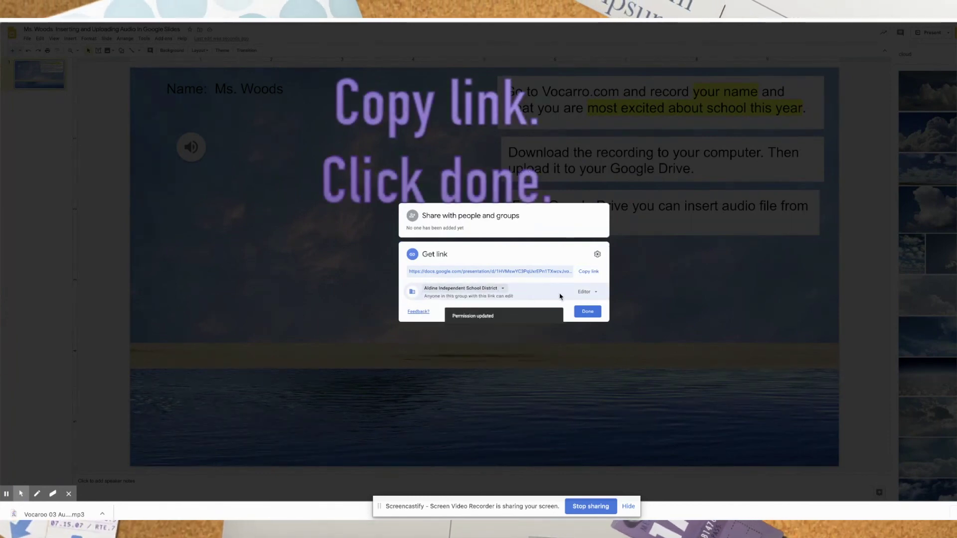
left_click(585, 292)
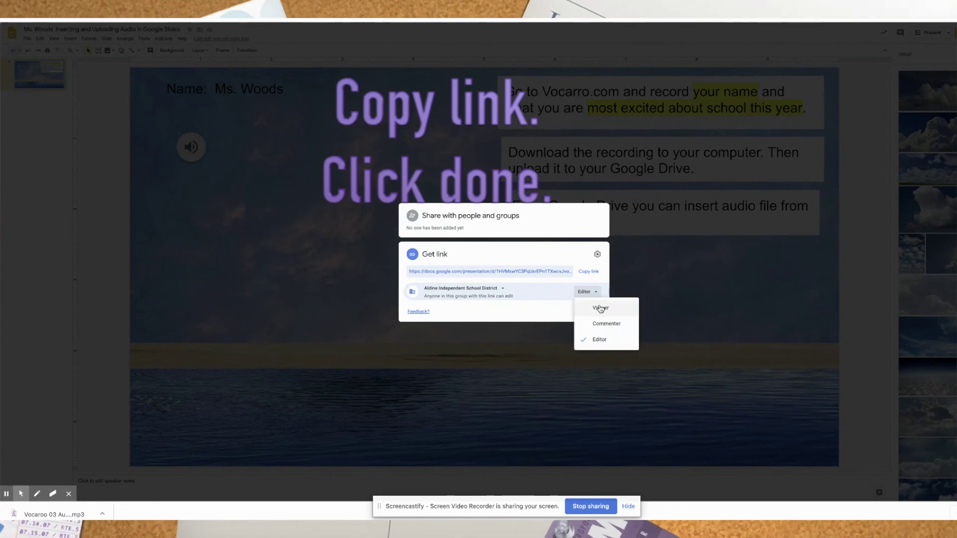
left_click(598, 341)
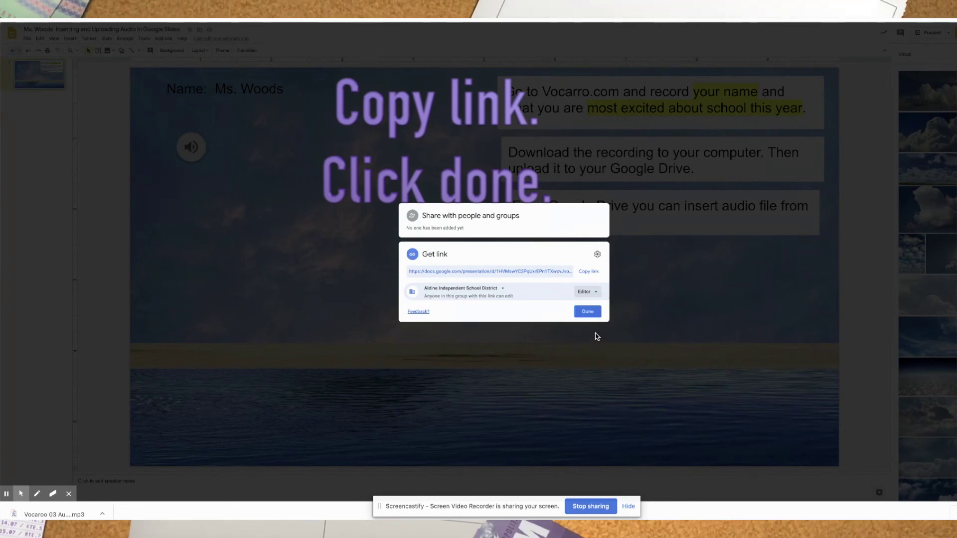
Step: Copy the presentation's sharing link and close the sharing settings
left_click(588, 271)
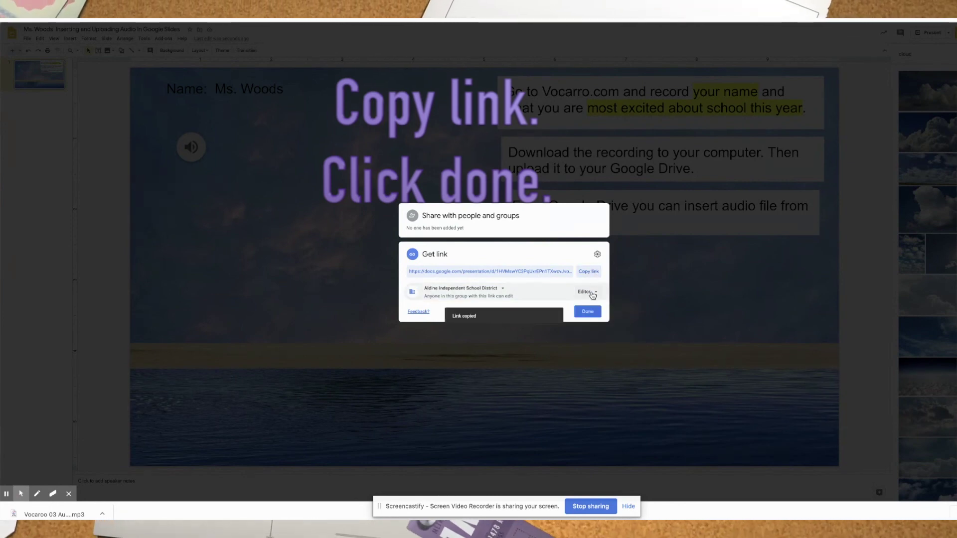
left_click(589, 311)
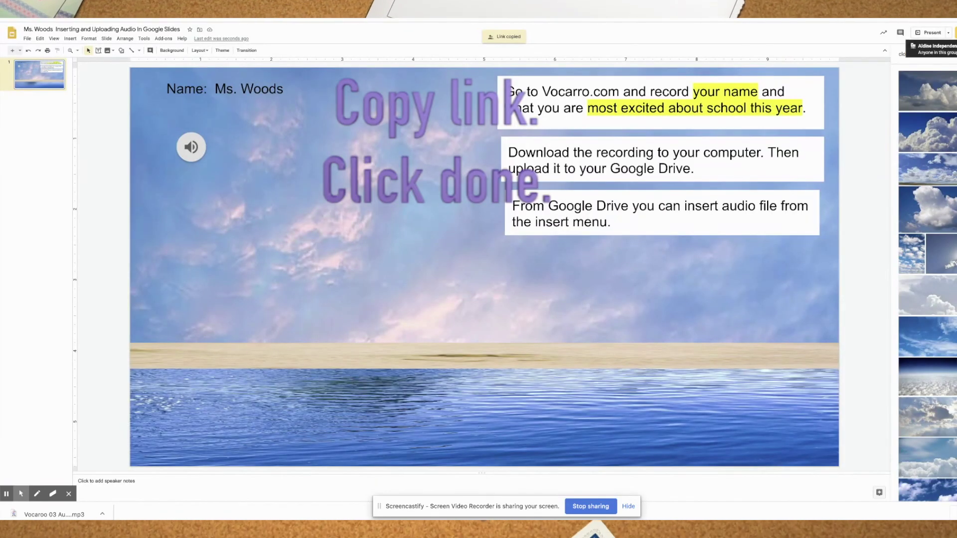
left_click(936, 52)
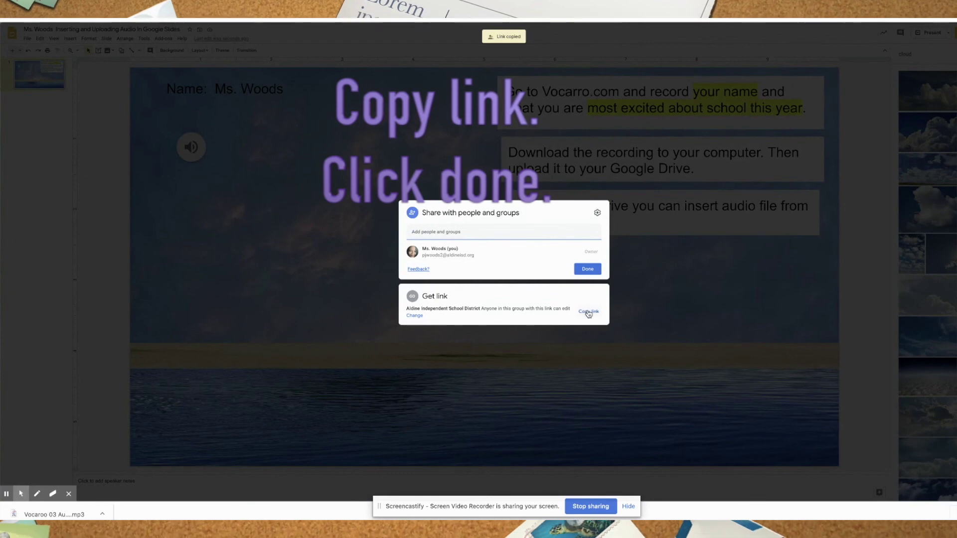
left_click(588, 312)
left_click(588, 270)
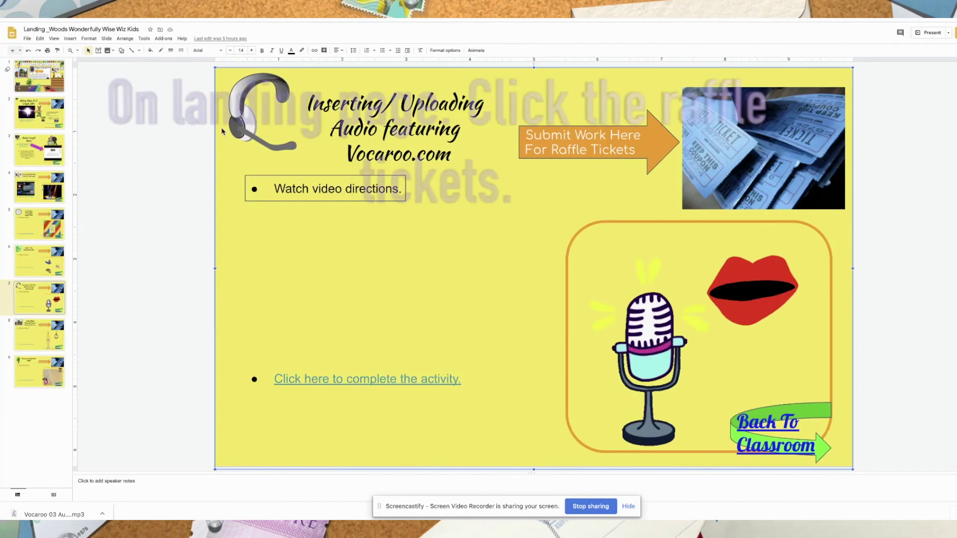
Step: Follow the raffle tickets image's link to the submission form
left_click(705, 131)
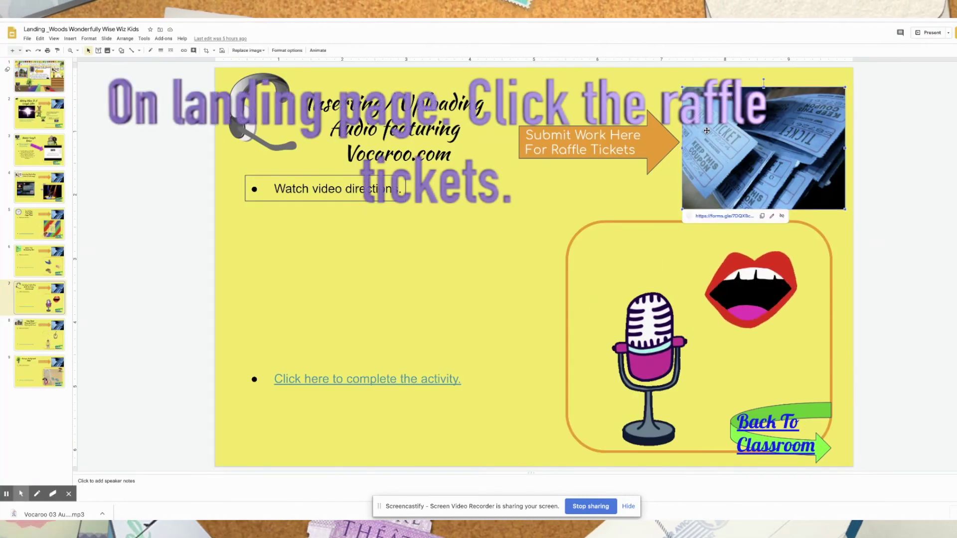
left_click(725, 216)
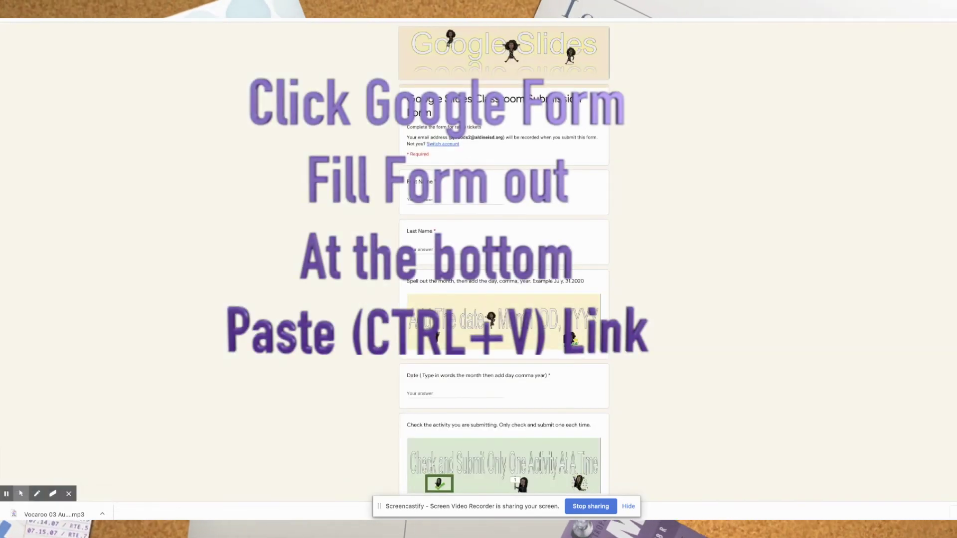
Step: Enter first and last name and answer the date as August 3, 2020
left_click(449, 199)
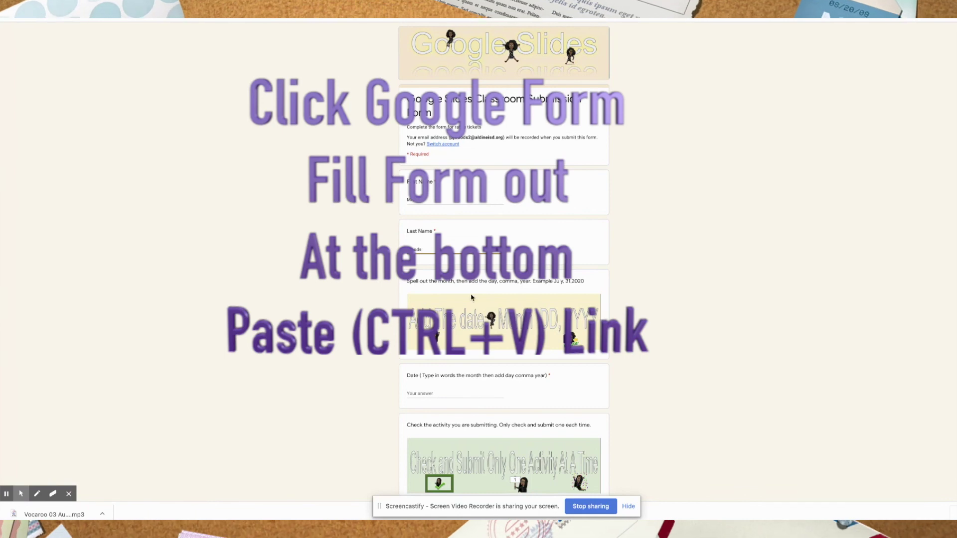
left_click(455, 390)
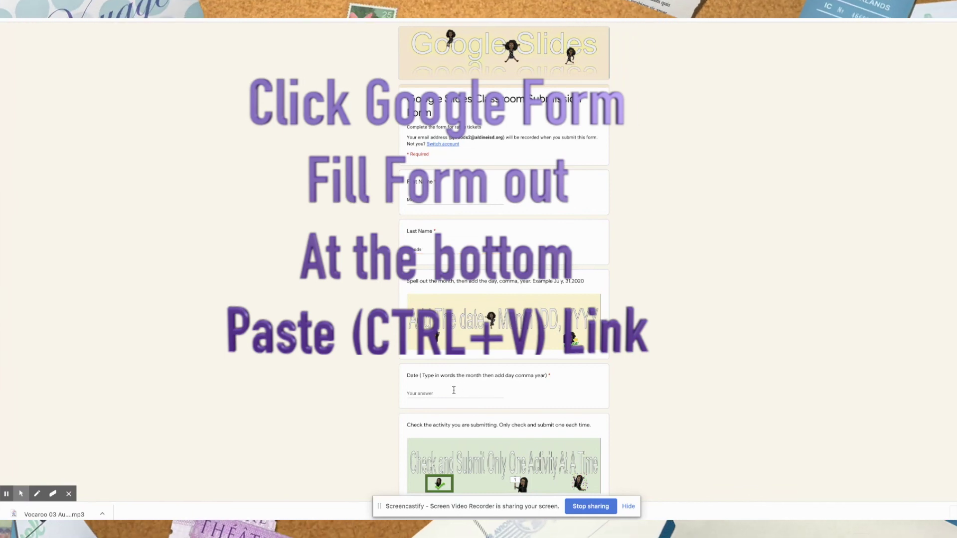
type("August 3, 2020")
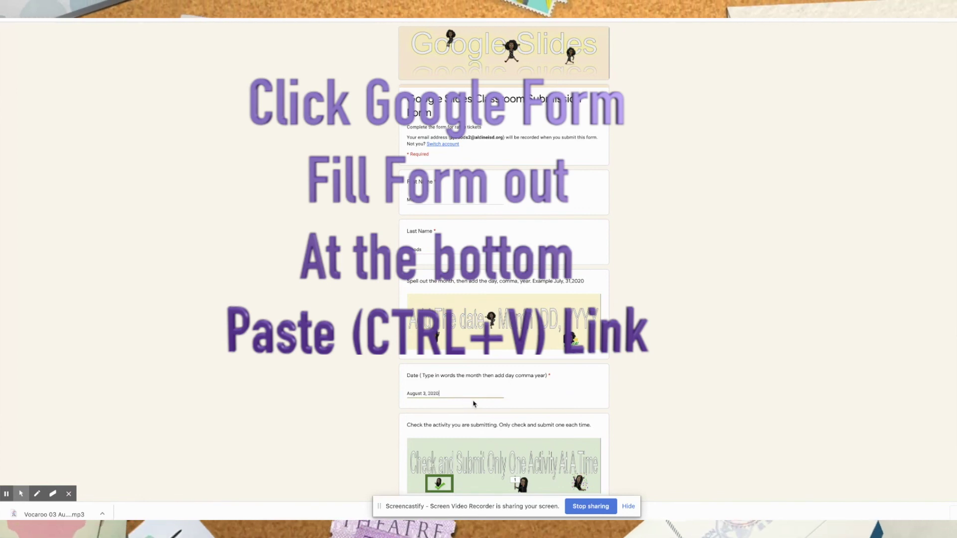
scroll(473, 403, "down", 2)
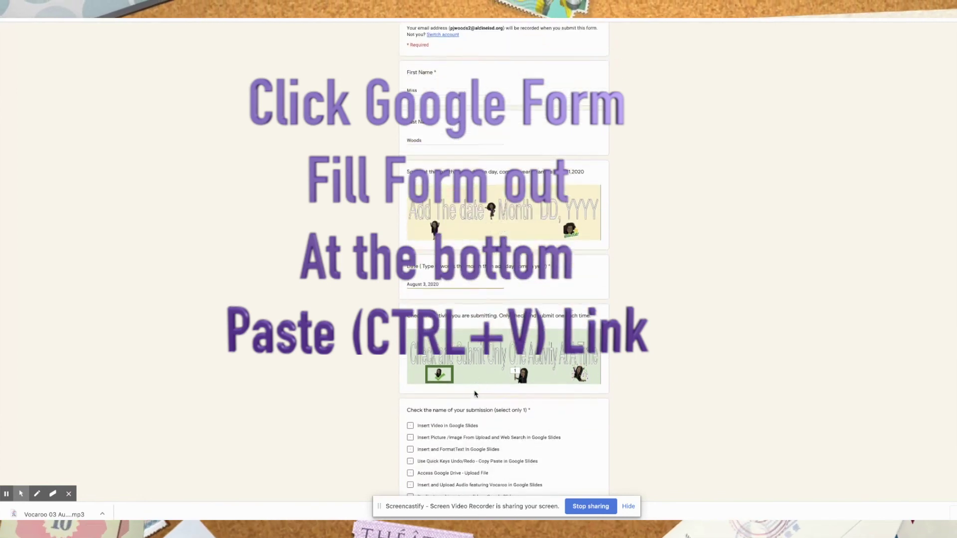
scroll(478, 341, "down", 2)
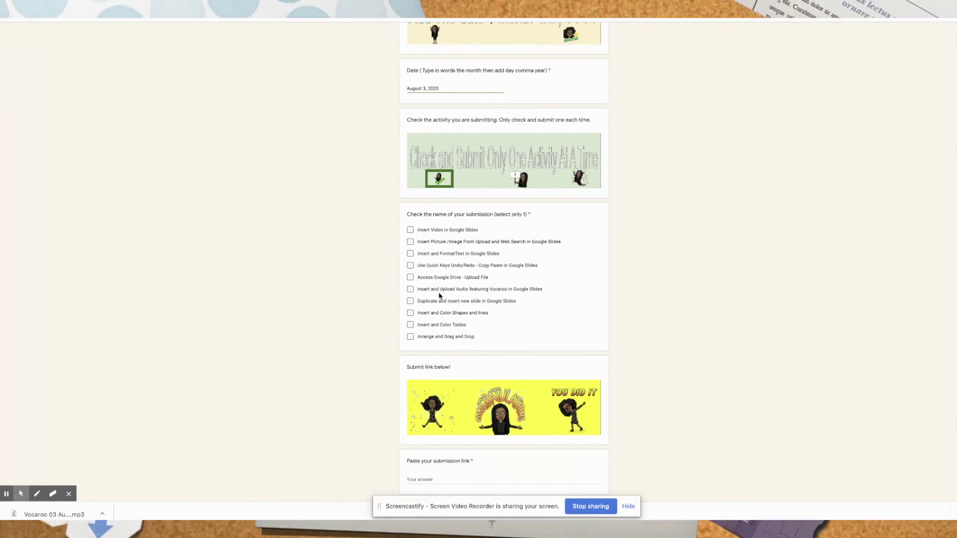
Step: Check 'Insert and Upload Audio featuring Vocaroo', paste the Slides link, and submit the form
left_click(410, 290)
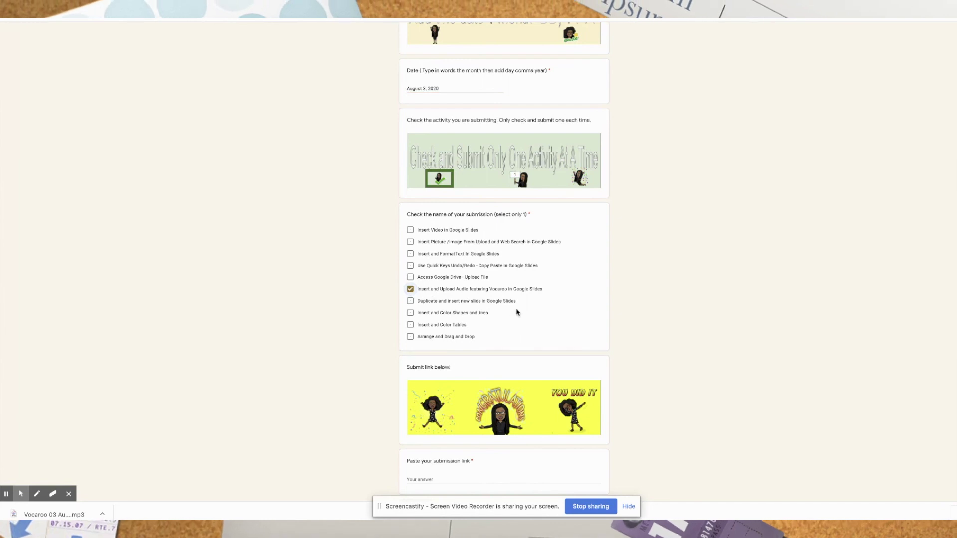
scroll(483, 346, "down", 1)
left_click(439, 420)
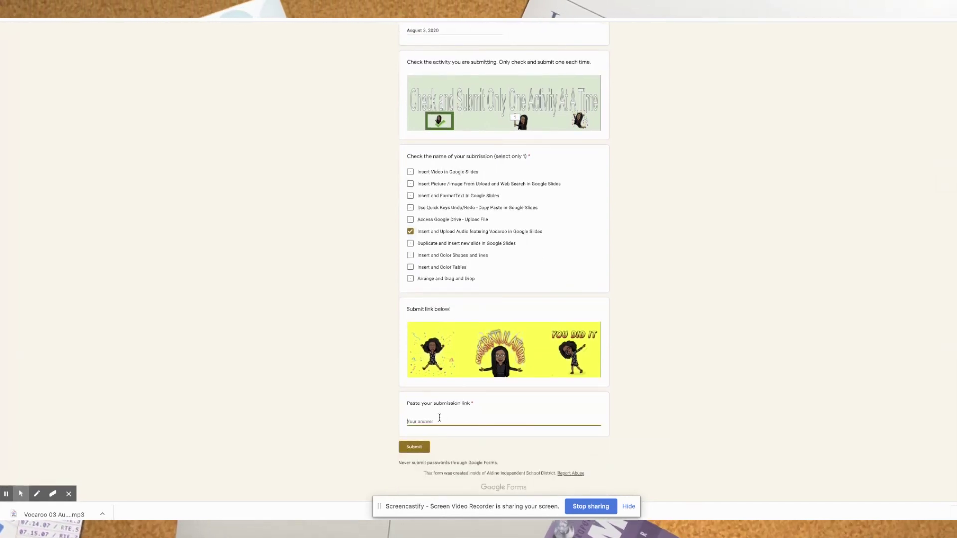
key("ctrl+v")
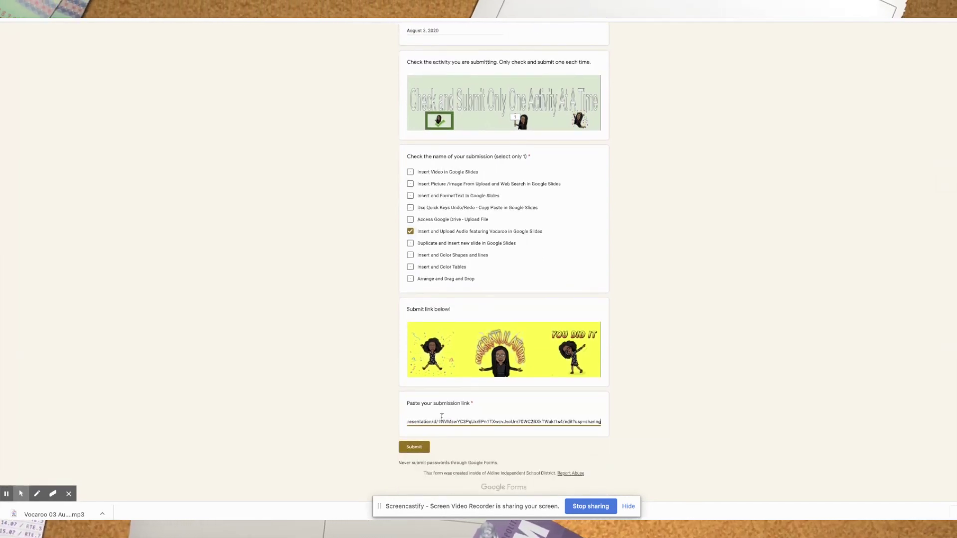
left_click(414, 448)
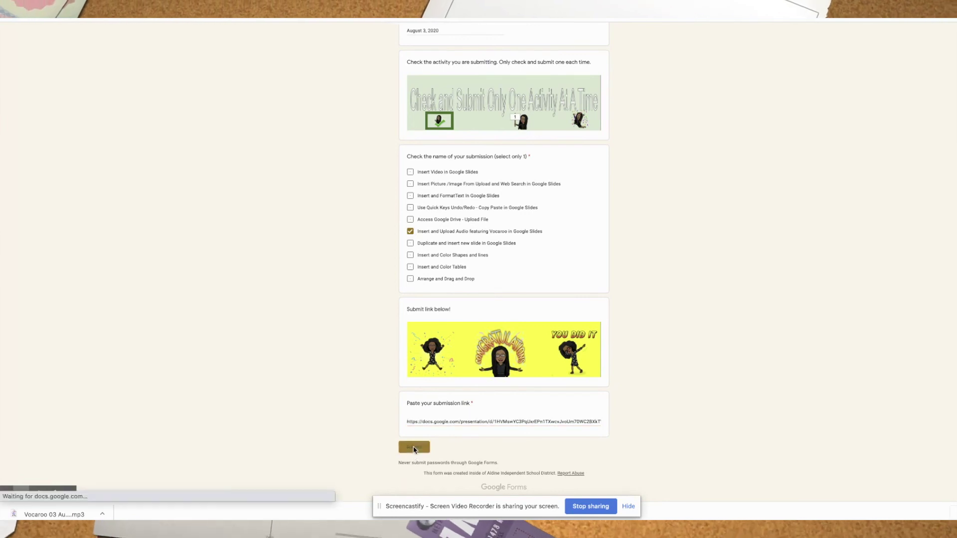